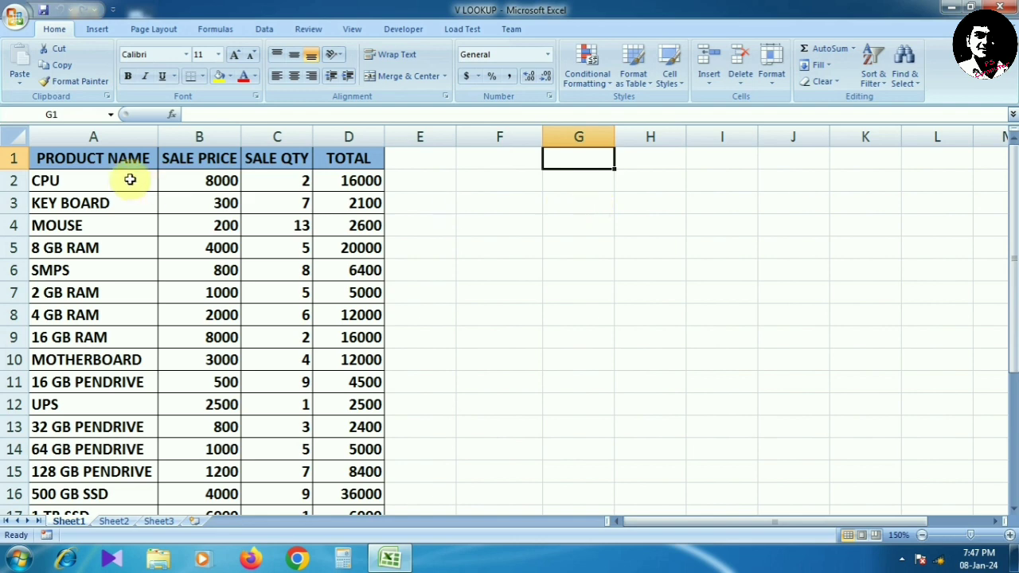
Copy the PRODUCT NAME header from cell A1 into cell G1
{"action": "left_click", "coordinate": [90, 164]}
{"action": "key", "text": "ctrl+c"}
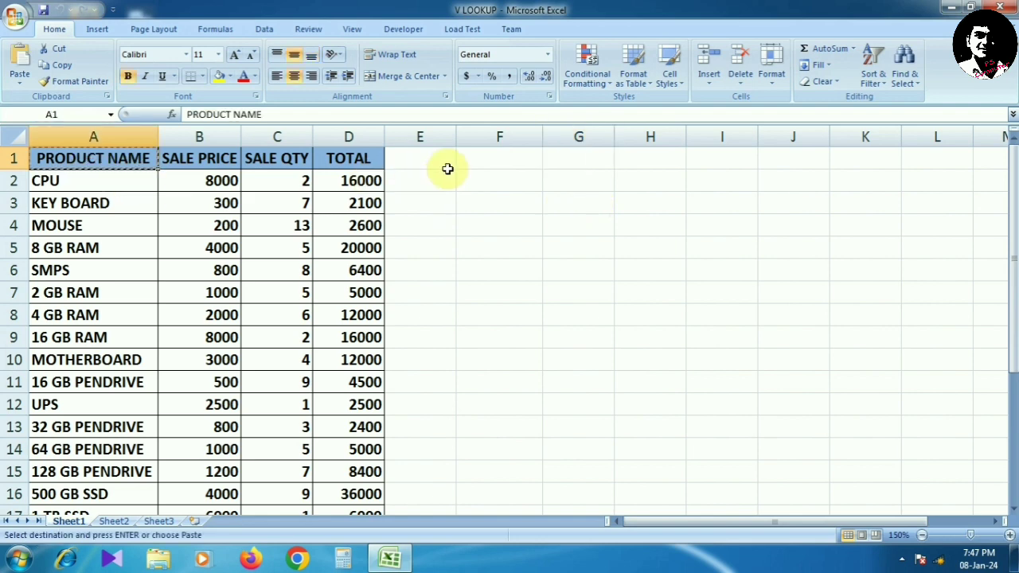
{"action": "left_click", "coordinate": [563, 159]}
{"action": "key", "text": "ctrl+v"}
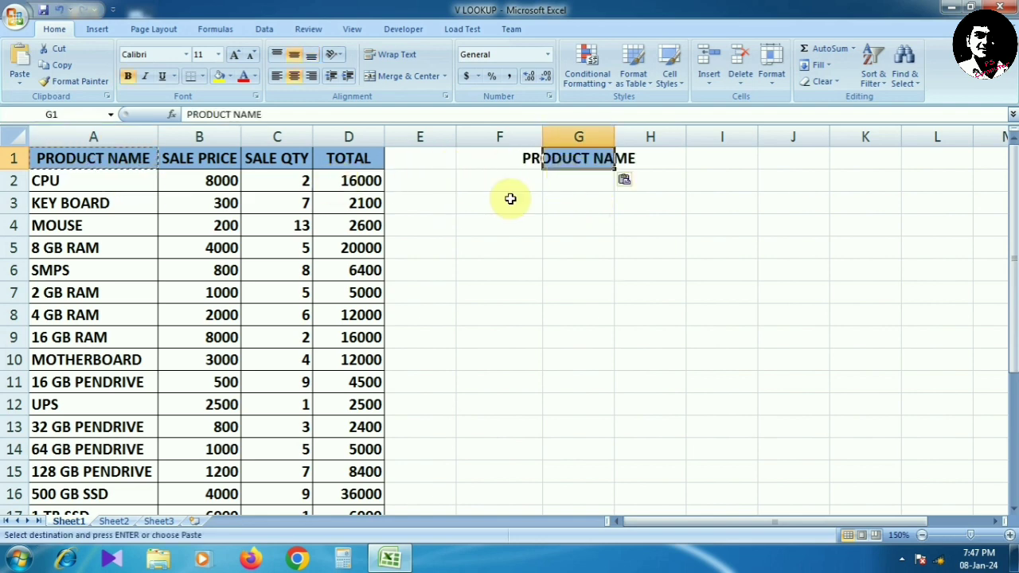
Copy the SALE QTY header from cell C1 into H1 and fit column G's width to its contents
{"action": "left_click", "coordinate": [288, 160]}
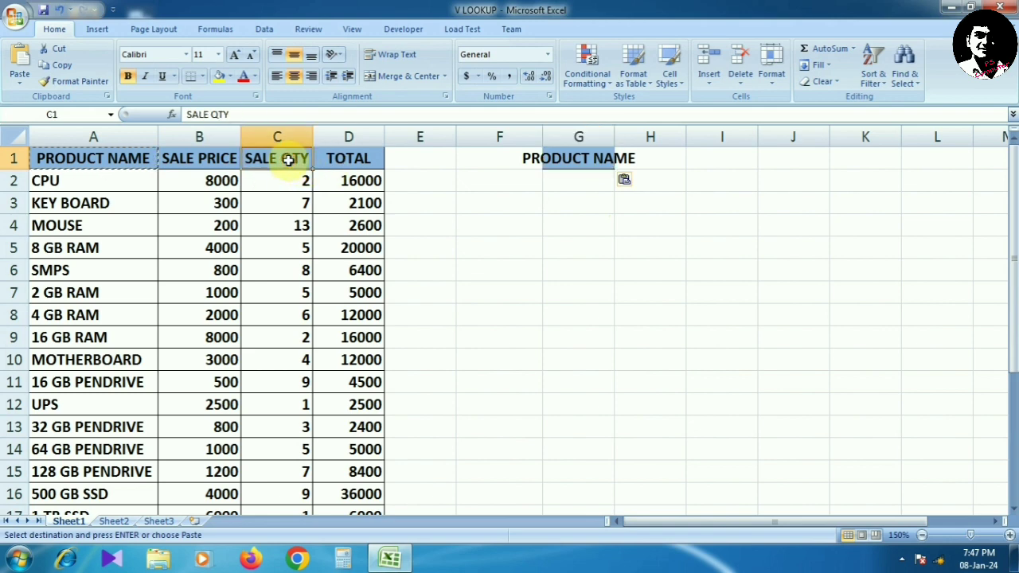
{"action": "key", "text": "ctrl+c"}
{"action": "left_click", "coordinate": [674, 159]}
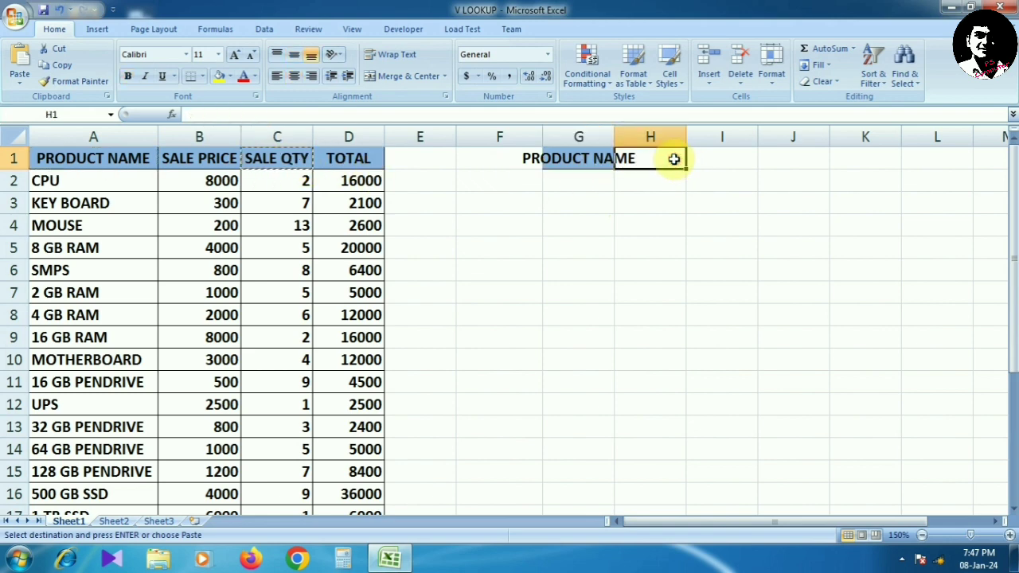
{"action": "key", "text": "ctrl+v"}
{"action": "double_click", "coordinate": [614, 136]}
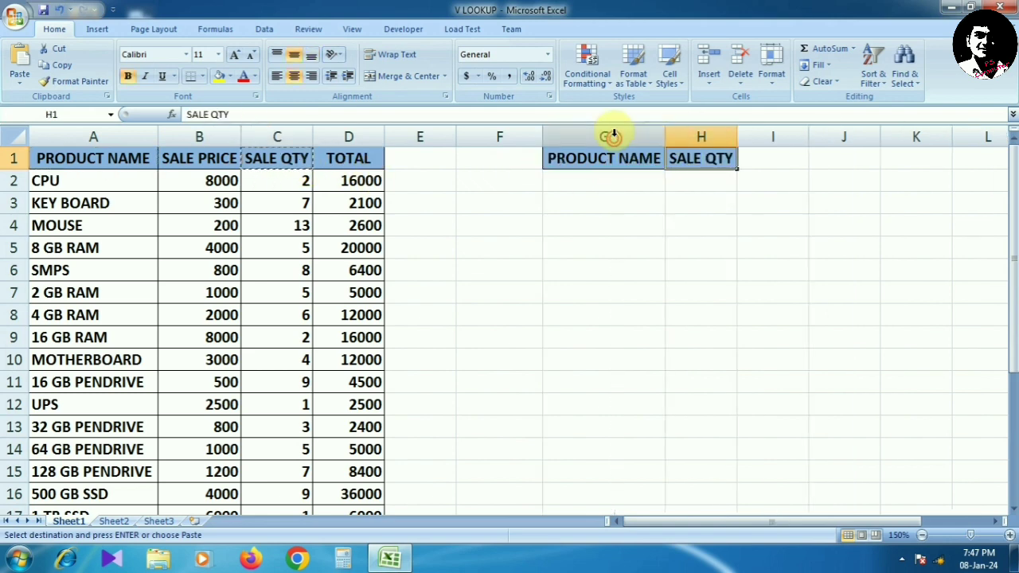
{"action": "left_click", "coordinate": [606, 178]}
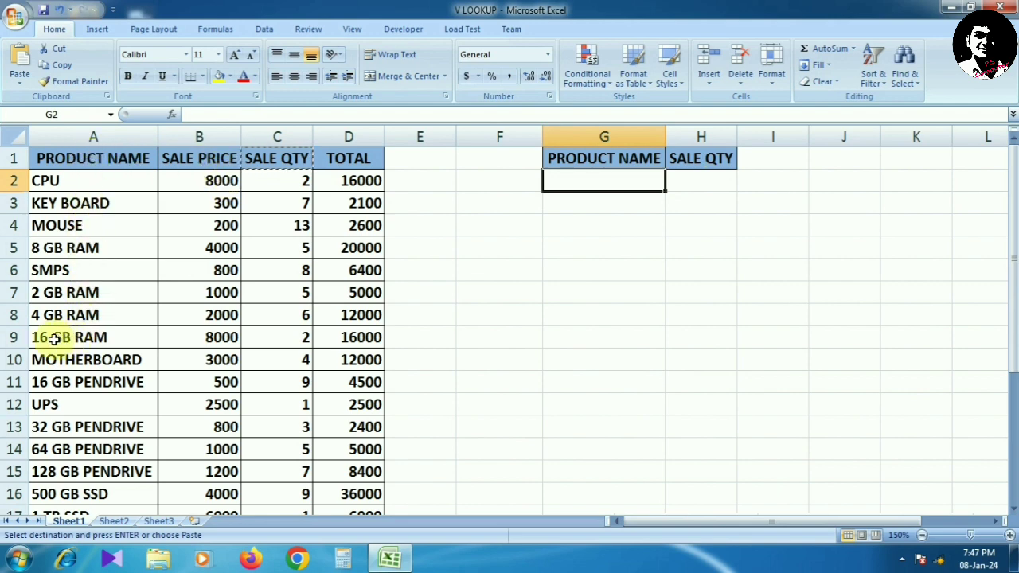
{"action": "left_click", "coordinate": [293, 338]}
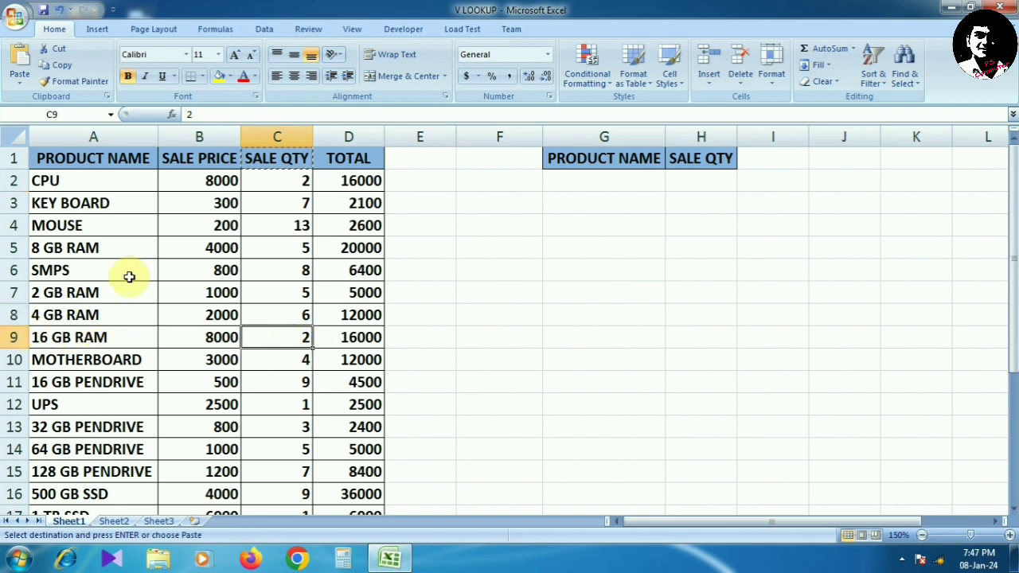
{"action": "scroll", "coordinate": [131, 275], "scroll_direction": "down", "scroll_amount": 2}
{"action": "scroll", "coordinate": [140, 268], "scroll_direction": "up", "scroll_amount": 2}
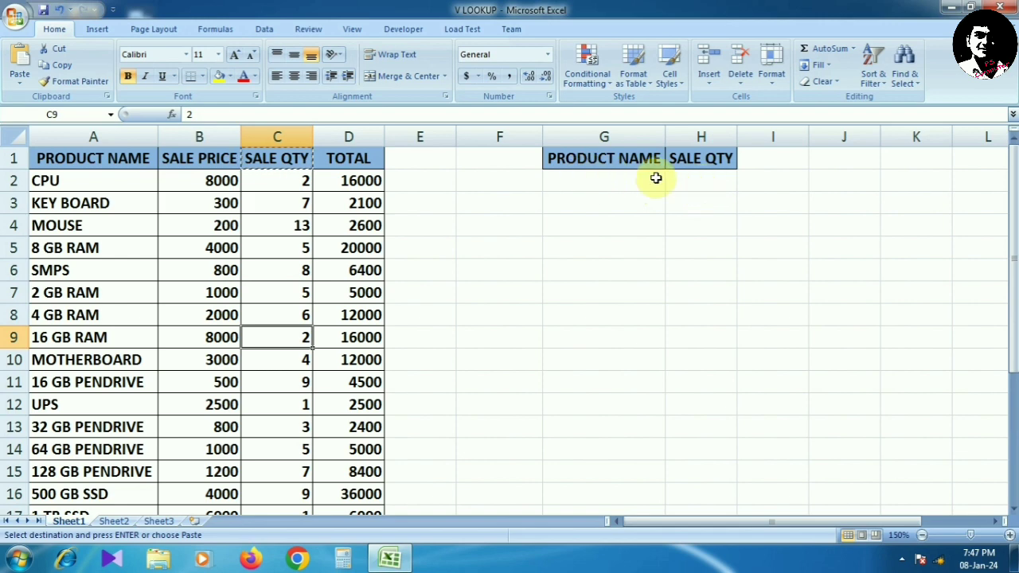
Enter the formula =VLOOKUP(G2,A1:D25,3,0) in cell H2 to return the sale quantity of the product named in G2
{"action": "left_click", "coordinate": [703, 179]}
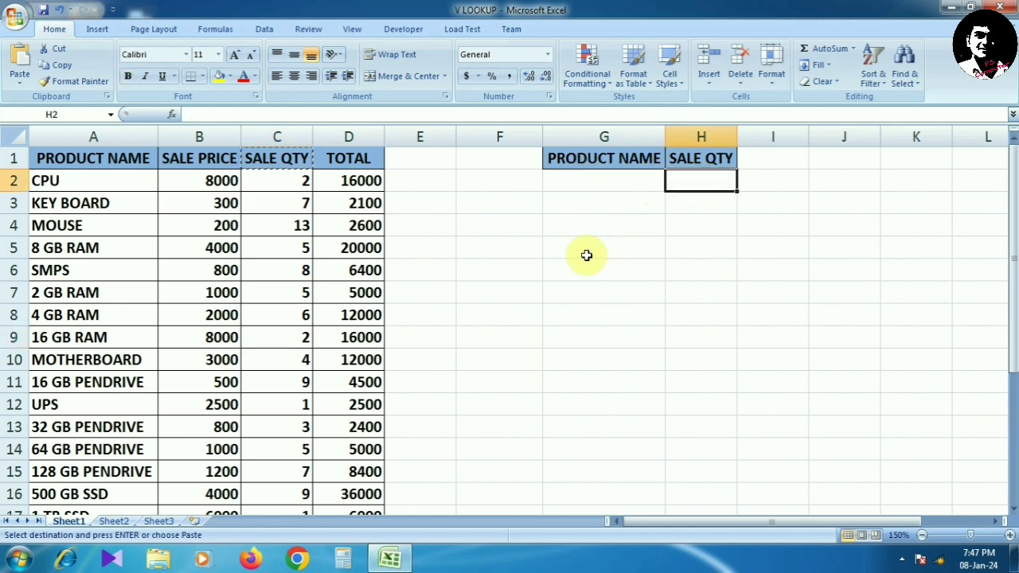
{"action": "type", "text": "=v"}
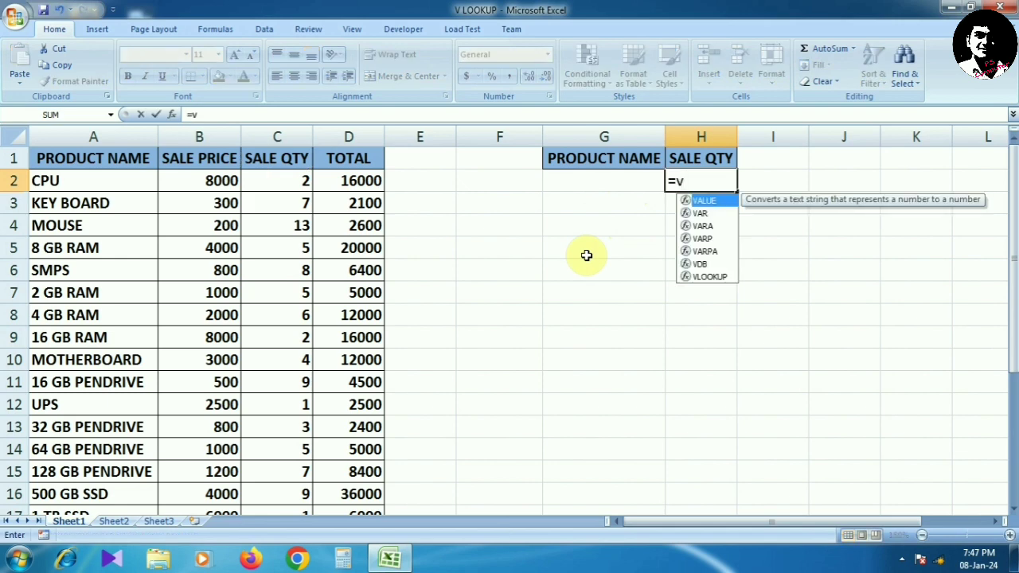
{"action": "type", "text": "l"}
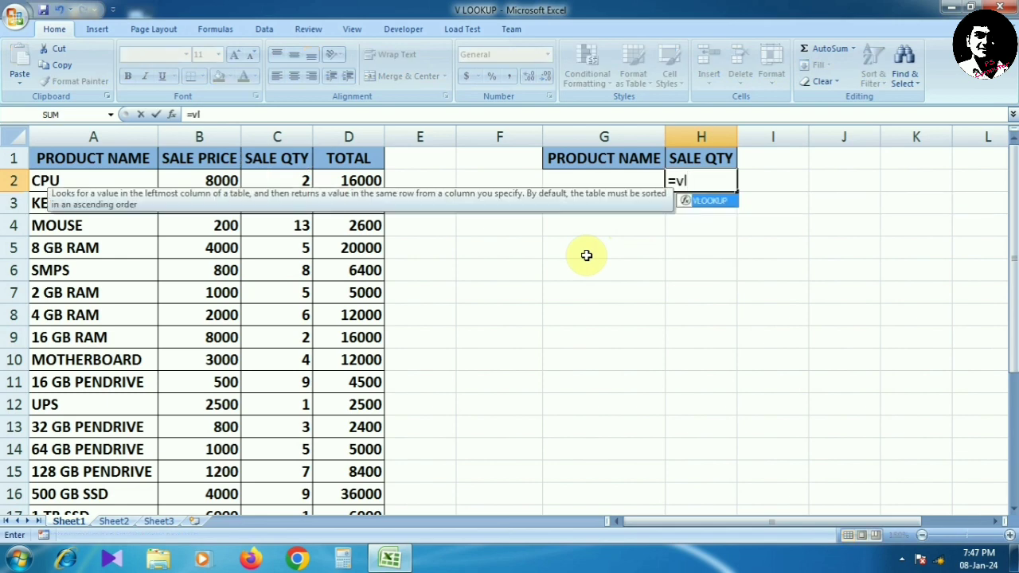
{"action": "key", "text": "Tab"}
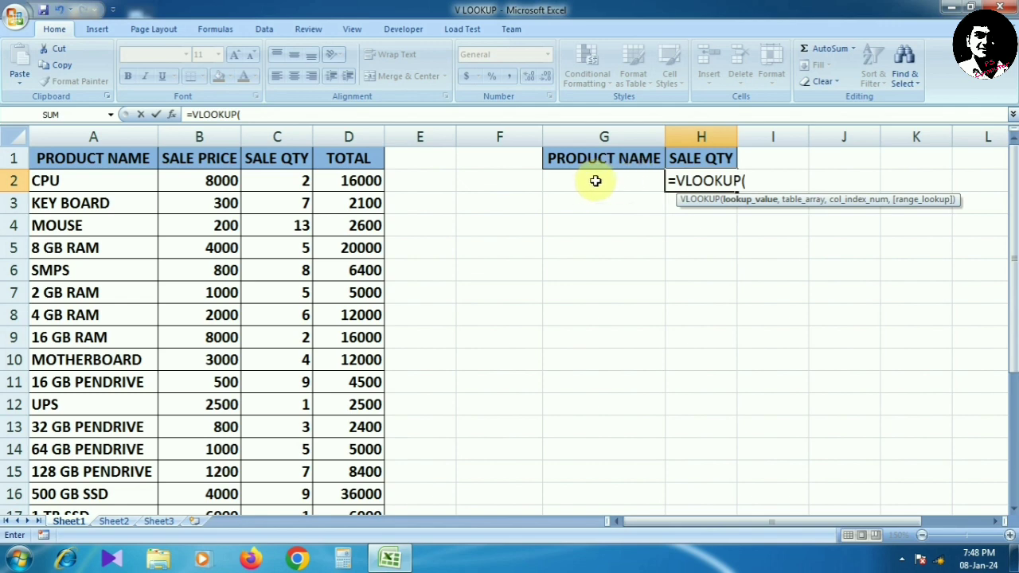
{"action": "left_click", "coordinate": [595, 180]}
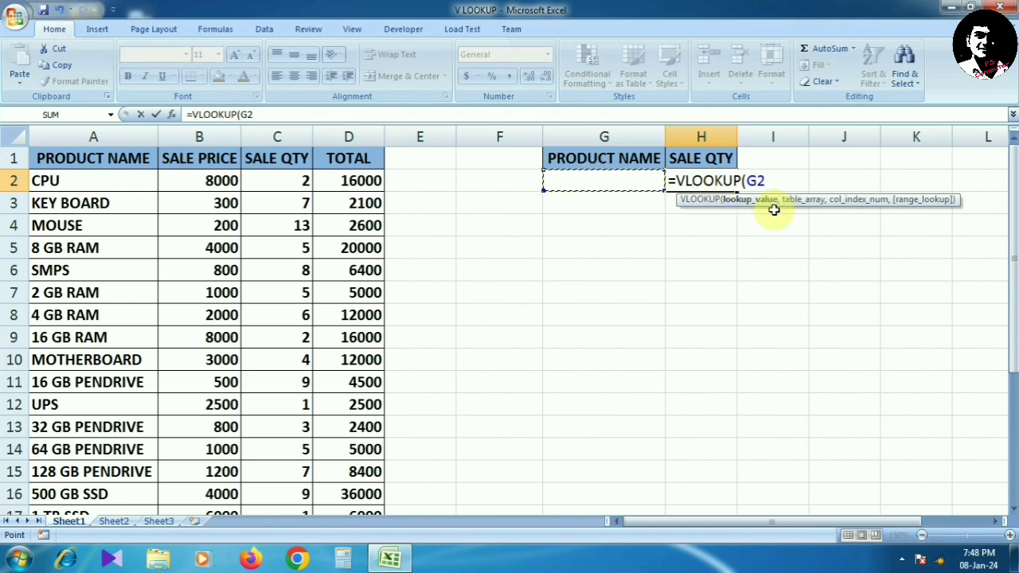
{"action": "type", "text": ","}
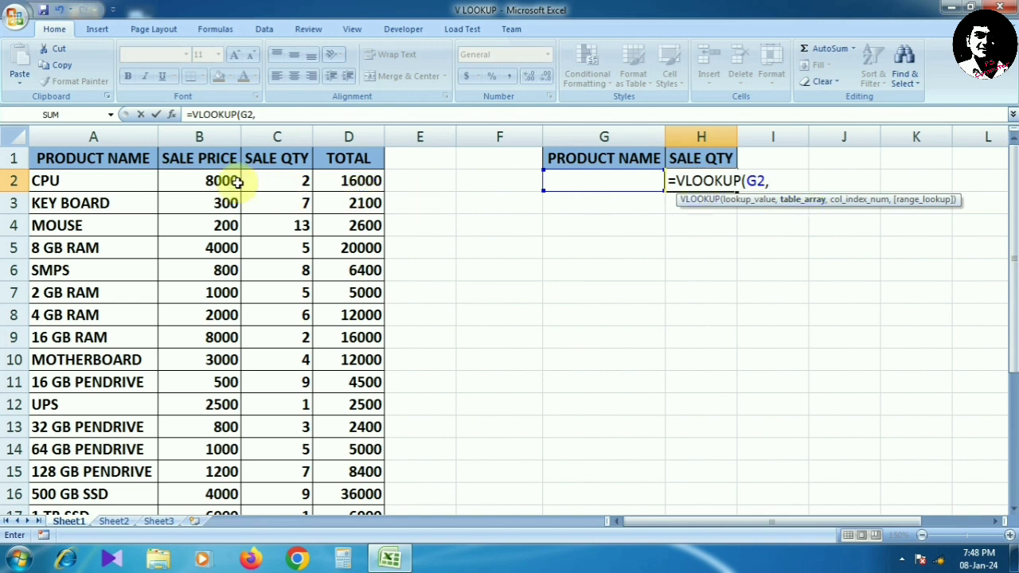
{"action": "left_click_drag", "start_coordinate": [63, 158], "coordinate": [372, 468]}
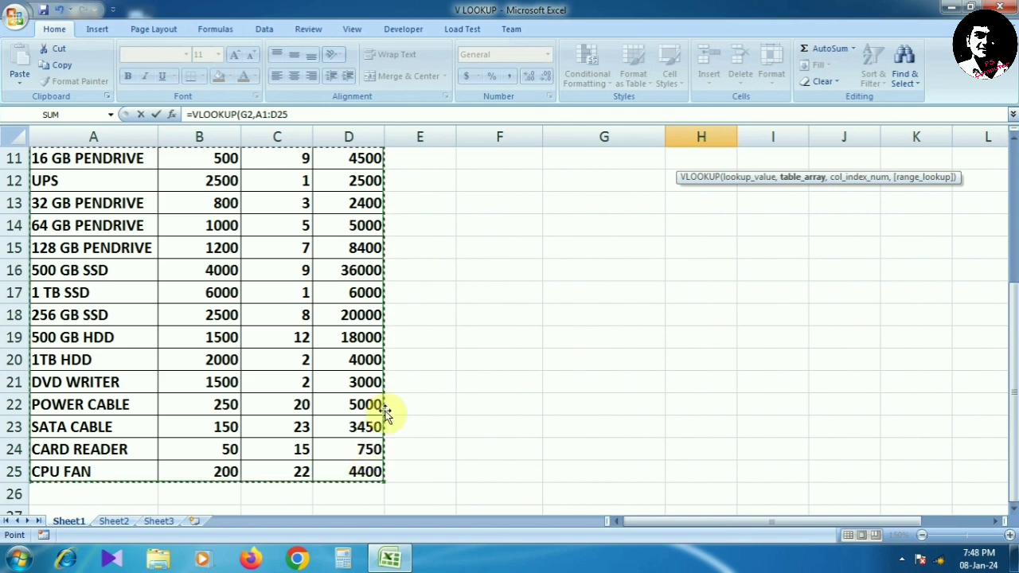
{"action": "scroll", "coordinate": [716, 296], "scroll_direction": "up", "scroll_amount": 4}
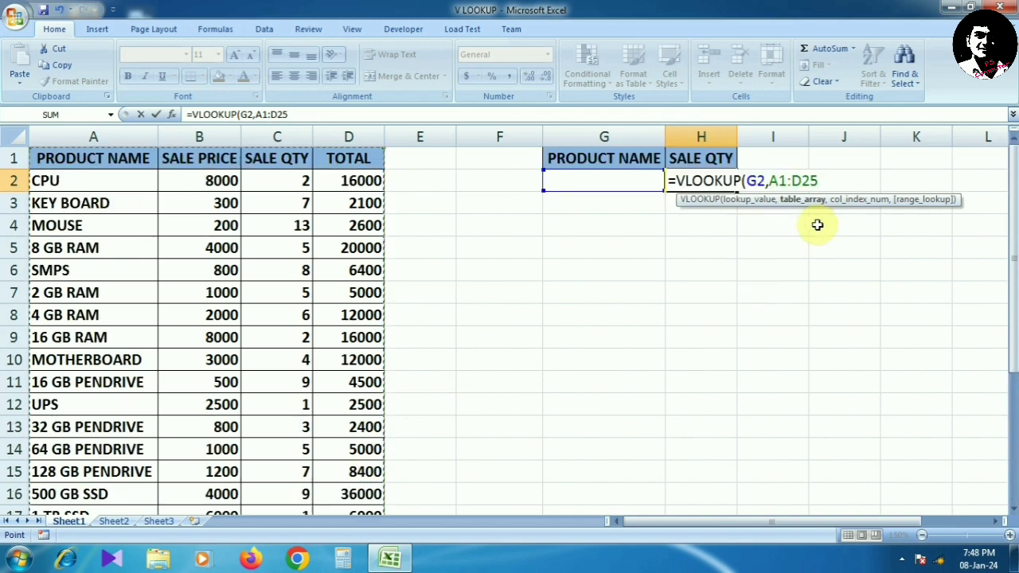
{"action": "type", "text": ",3"}
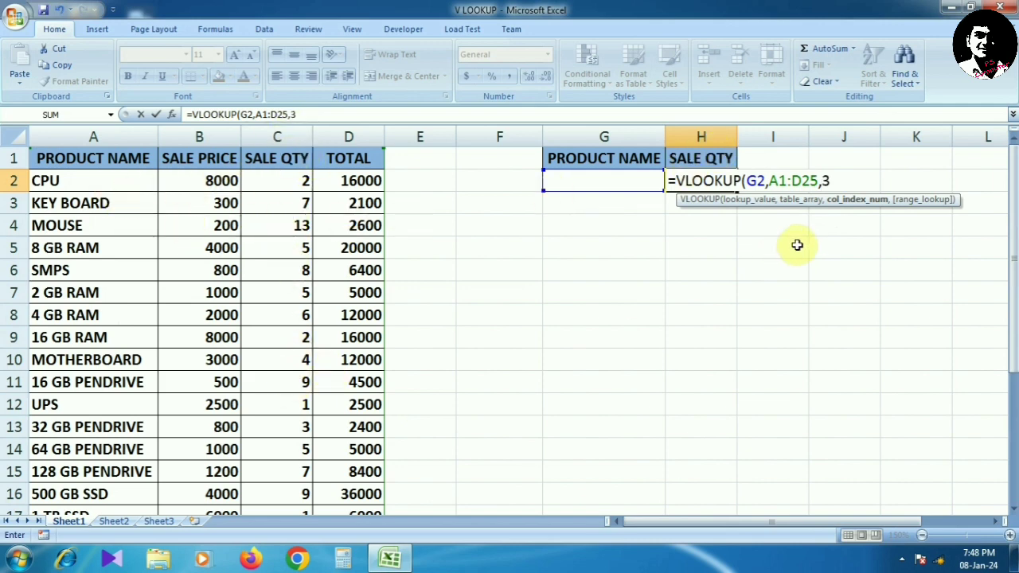
{"action": "type", "text": ",0"}
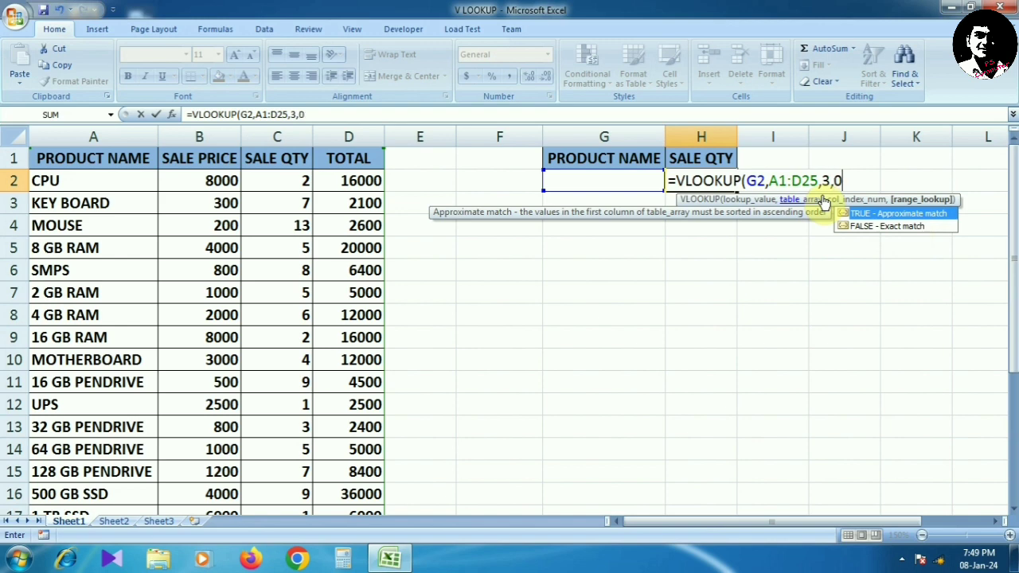
{"action": "type", "text": ")"}
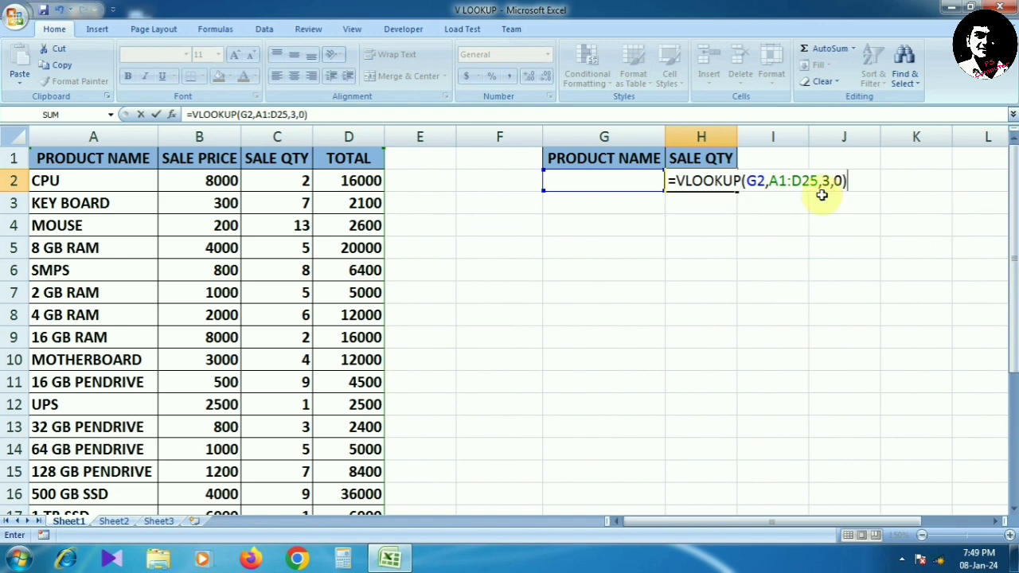
{"action": "key", "text": "Return"}
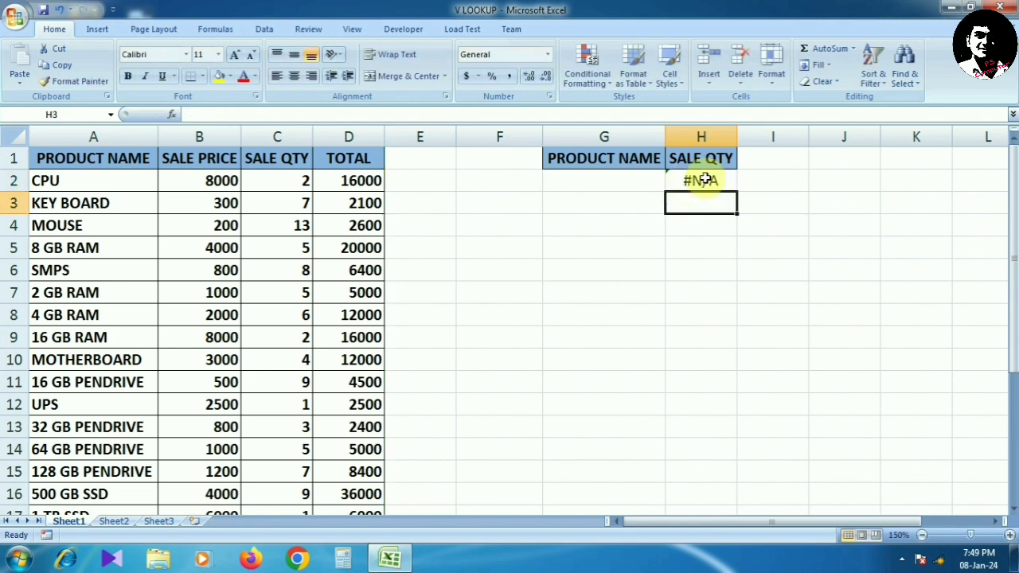
Enter CPU as the product name in cell G2 to test the sale quantity lookup
{"action": "left_click", "coordinate": [600, 182]}
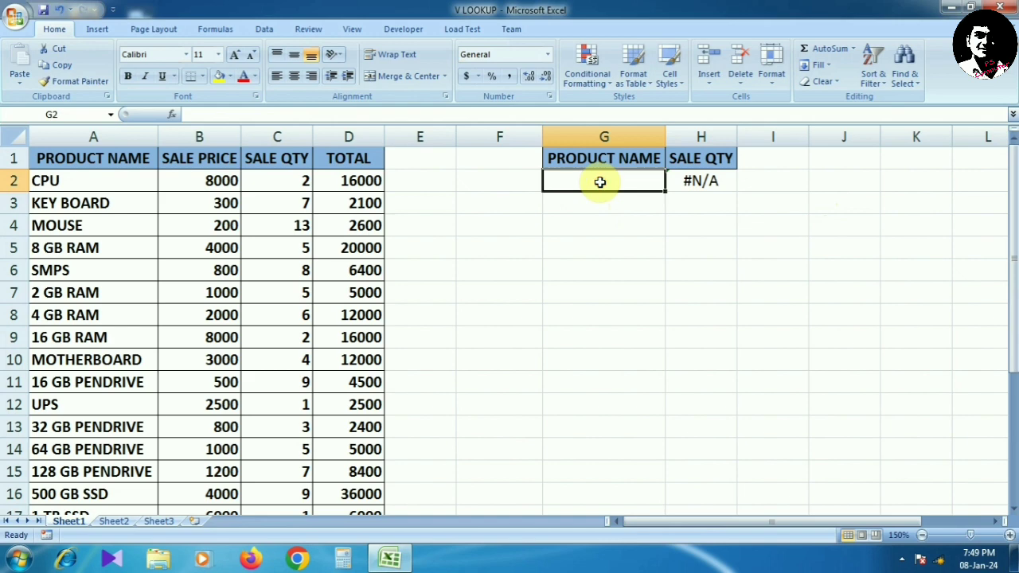
{"action": "type", "text": "CP"}
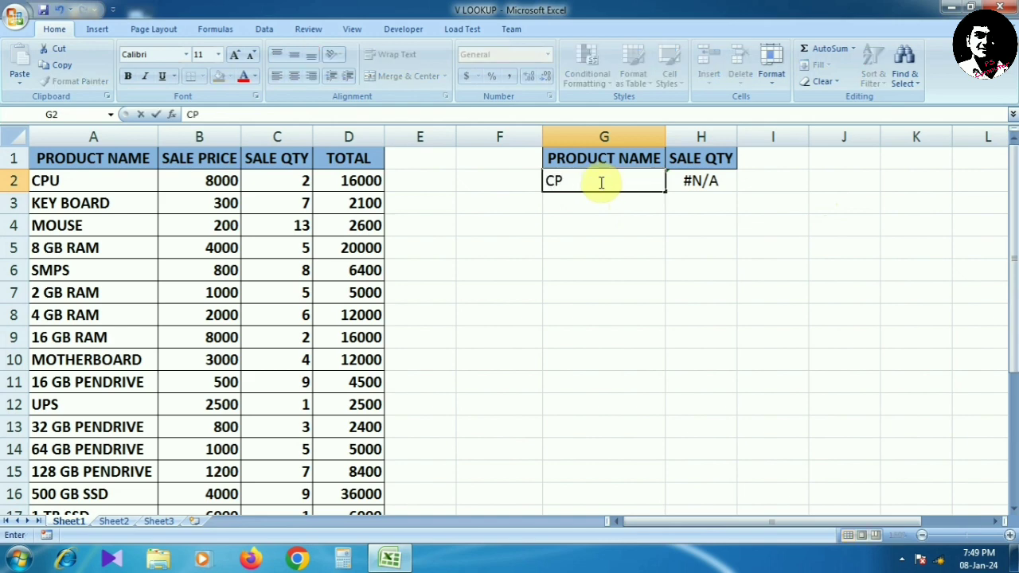
{"action": "type", "text": "U"}
{"action": "left_click", "coordinate": [613, 223]}
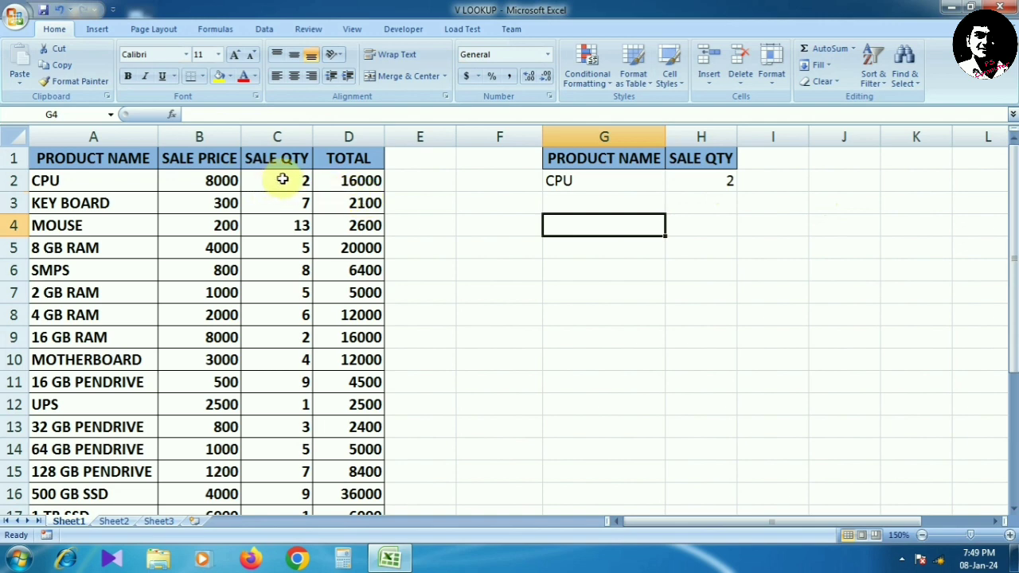
Replace the product name in cell G2 with UPS to test the lookup with another product
{"action": "left_click", "coordinate": [561, 181]}
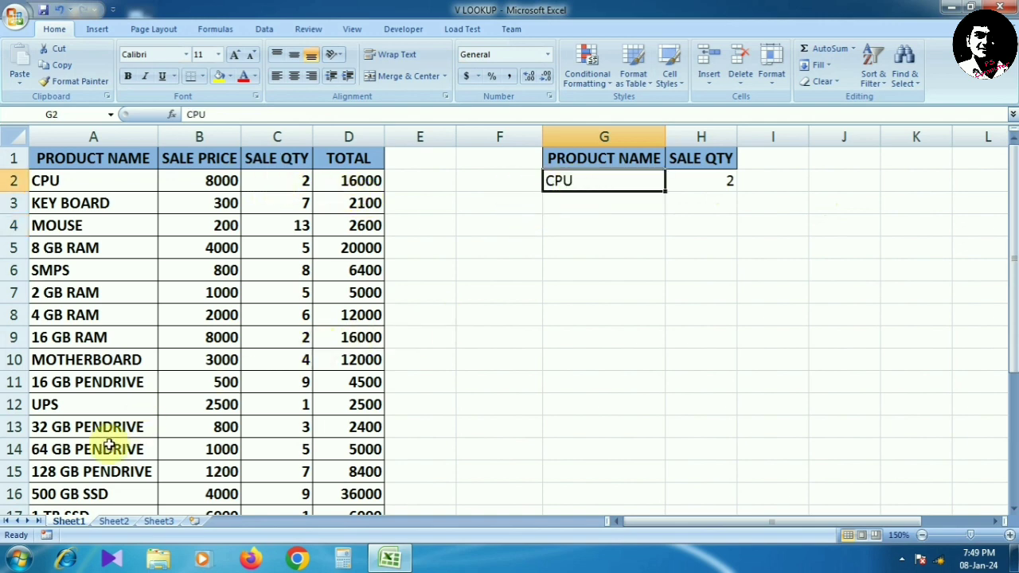
{"action": "type", "text": "UPS"}
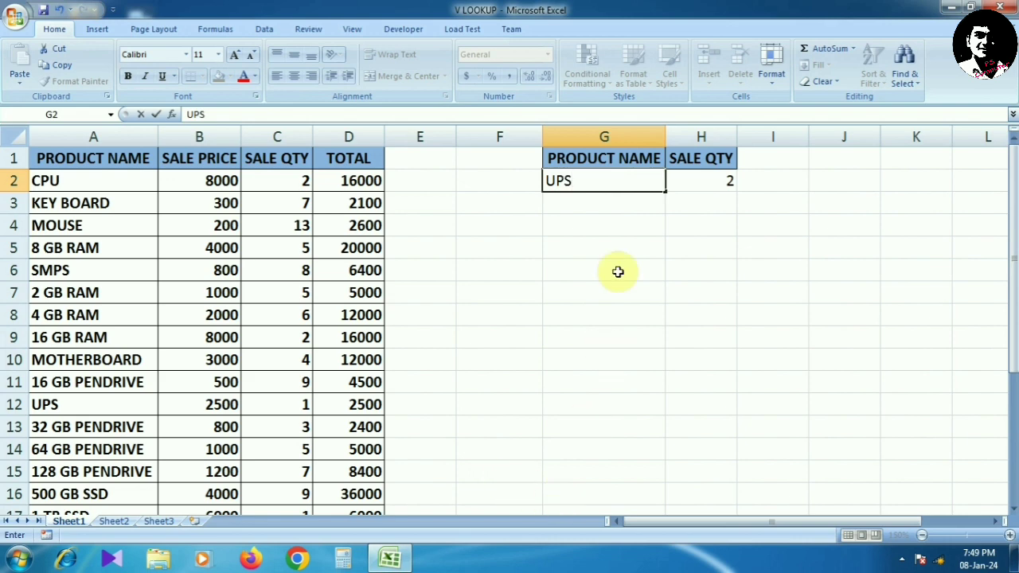
{"action": "left_click", "coordinate": [625, 224]}
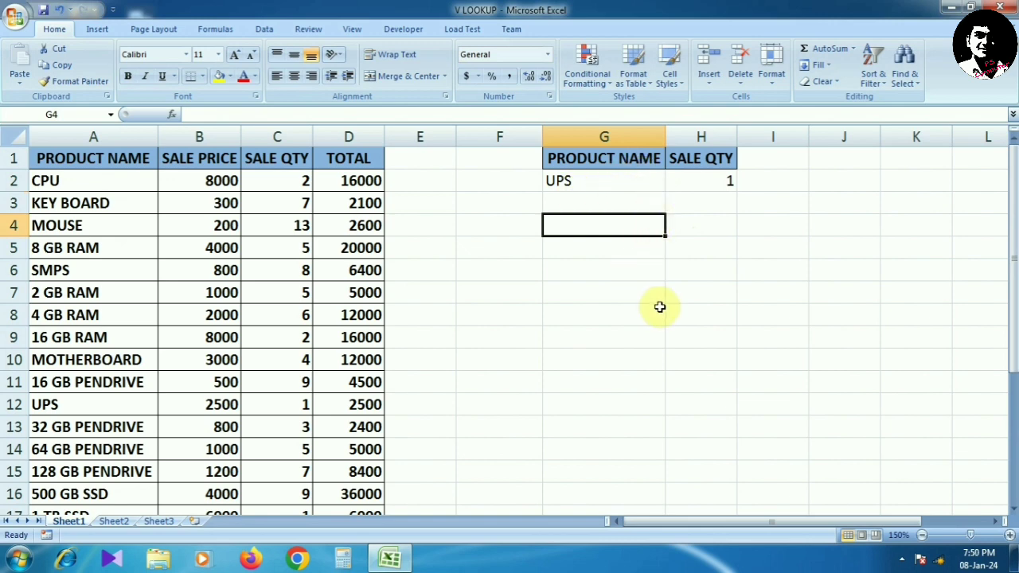
Add a List data validation to cell G2 with the product names in =$A$2:$A$25 as its source
{"action": "left_click", "coordinate": [615, 181]}
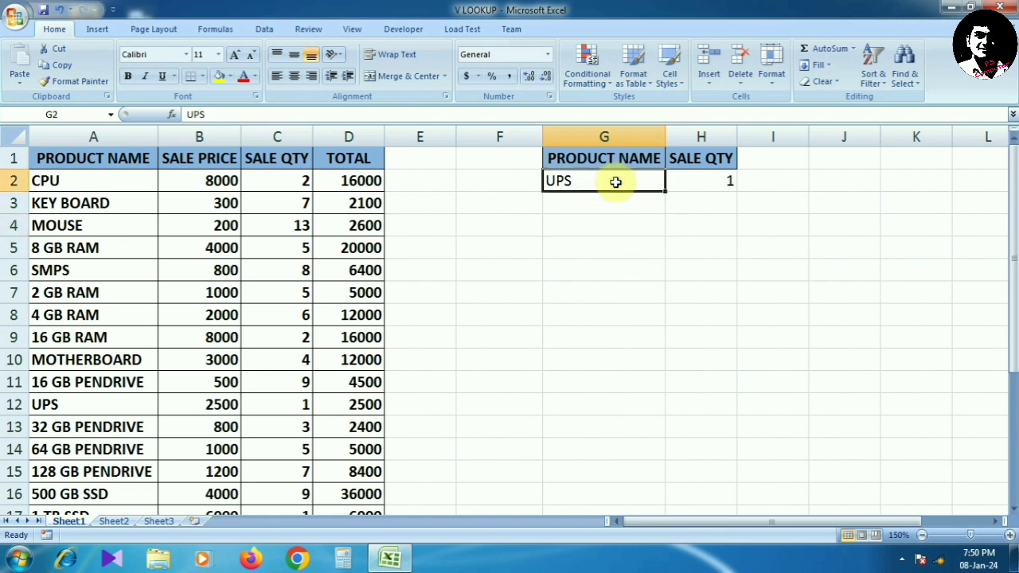
{"action": "left_click", "coordinate": [265, 30]}
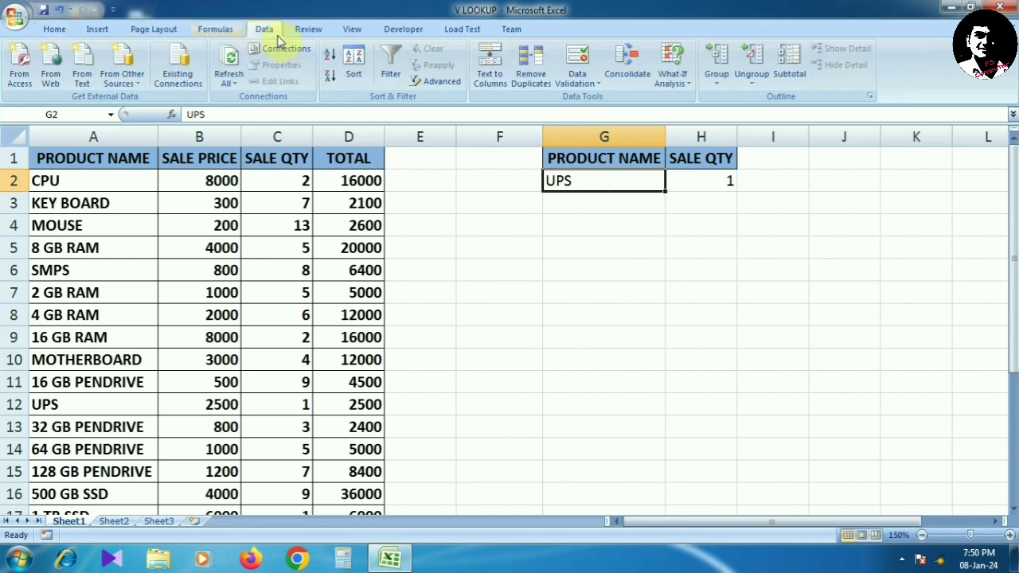
{"action": "left_click", "coordinate": [598, 89]}
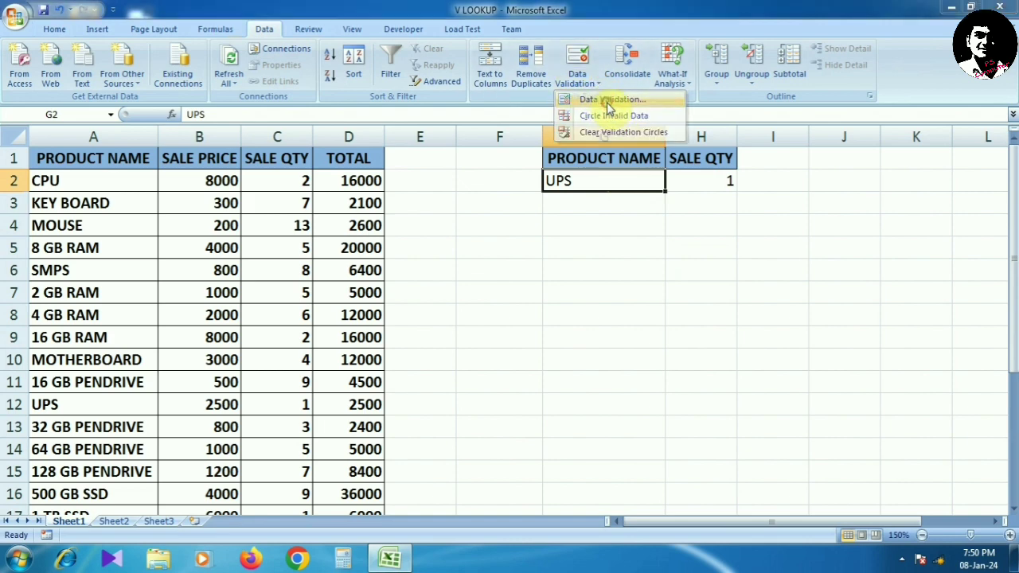
{"action": "left_click", "coordinate": [607, 101]}
{"action": "left_click_drag", "start_coordinate": [345, 114], "coordinate": [568, 127]}
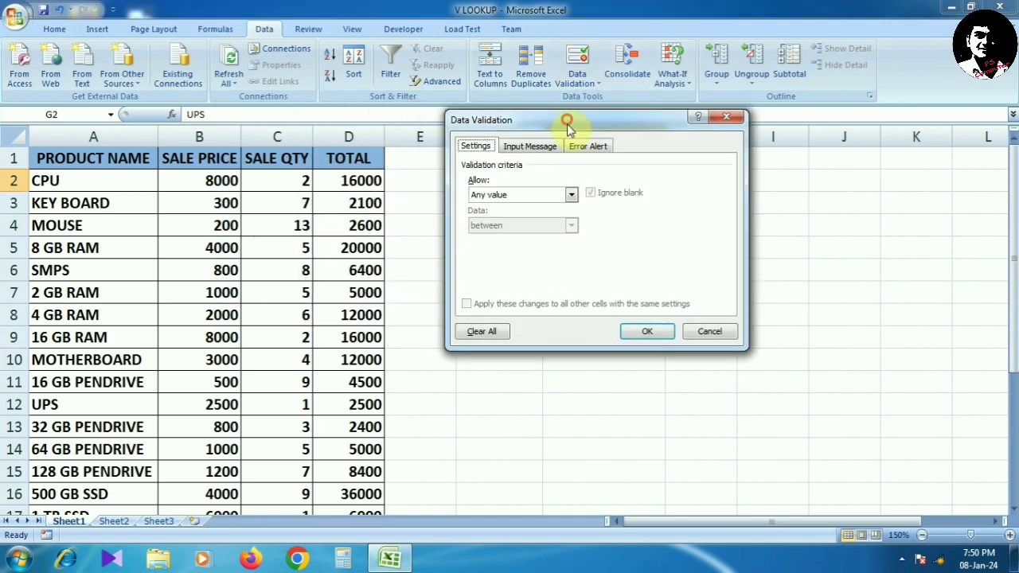
{"action": "left_click", "coordinate": [571, 195]}
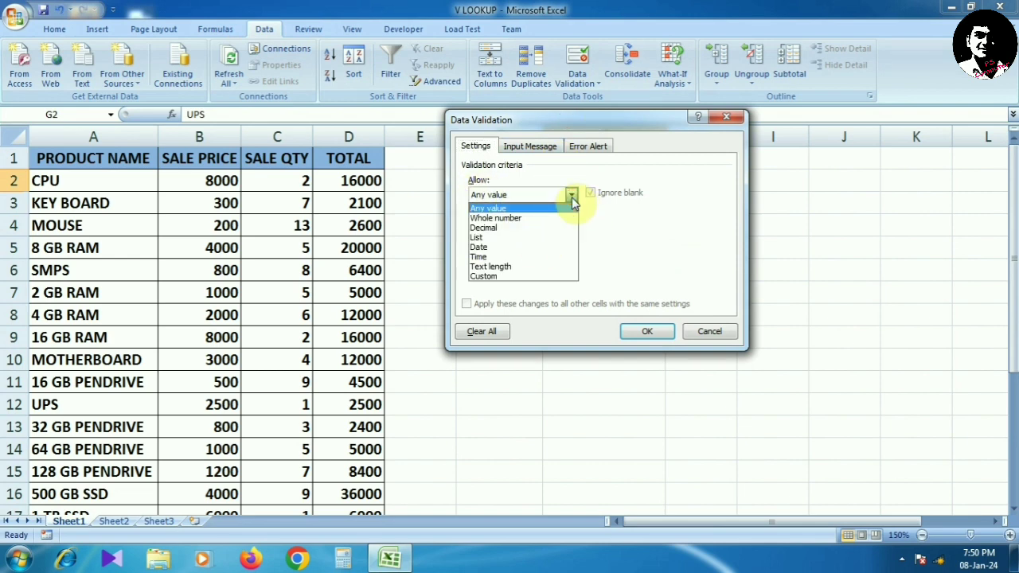
{"action": "left_click", "coordinate": [482, 238]}
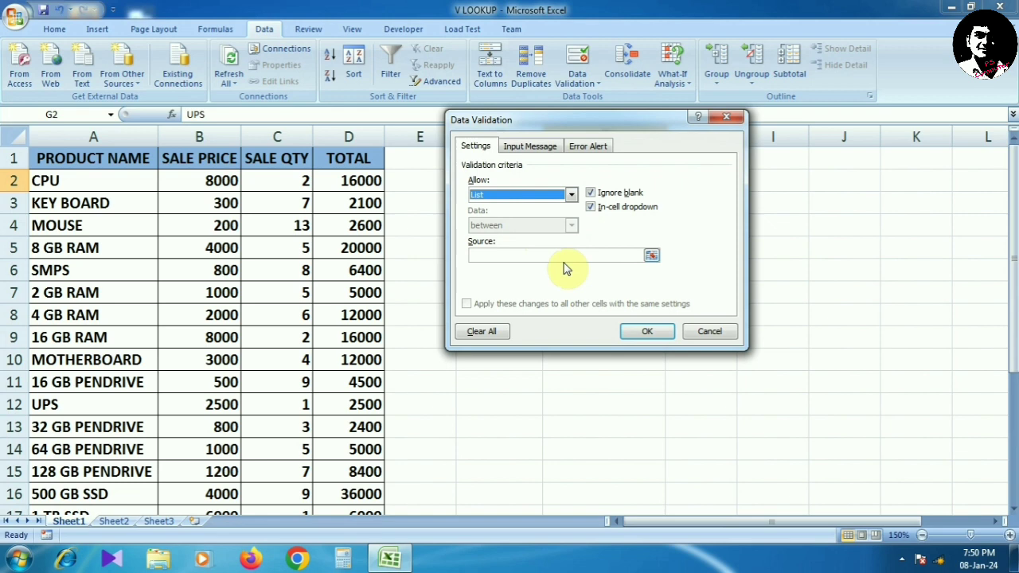
{"action": "left_click", "coordinate": [498, 255]}
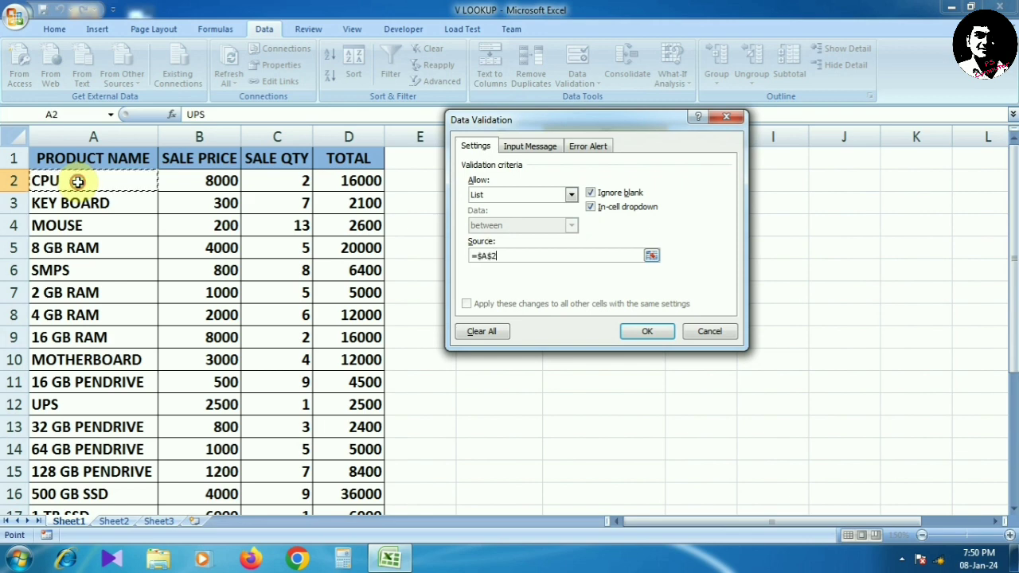
{"action": "left_click_drag", "start_coordinate": [77, 182], "coordinate": [77, 448]}
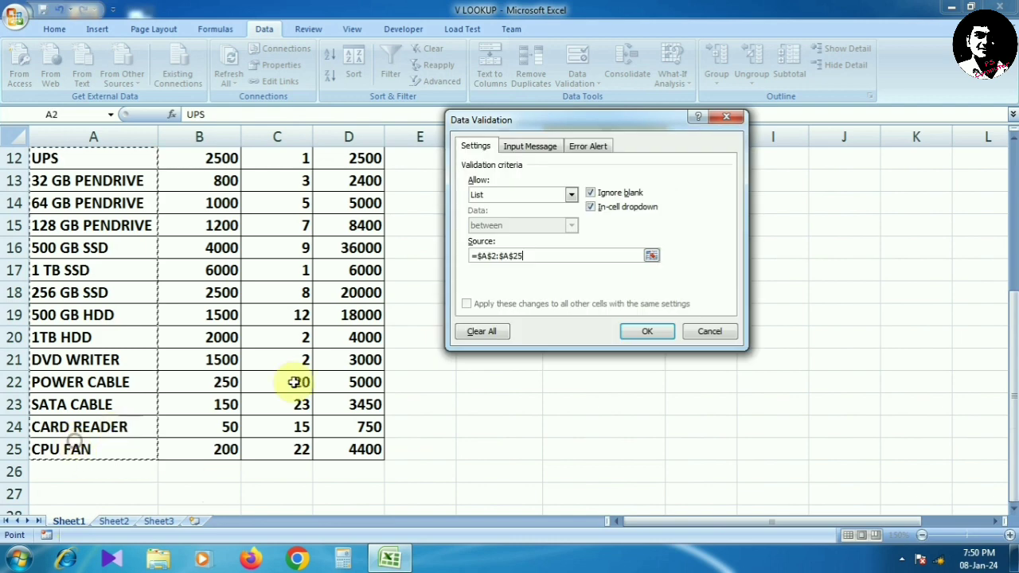
{"action": "left_click", "coordinate": [647, 333]}
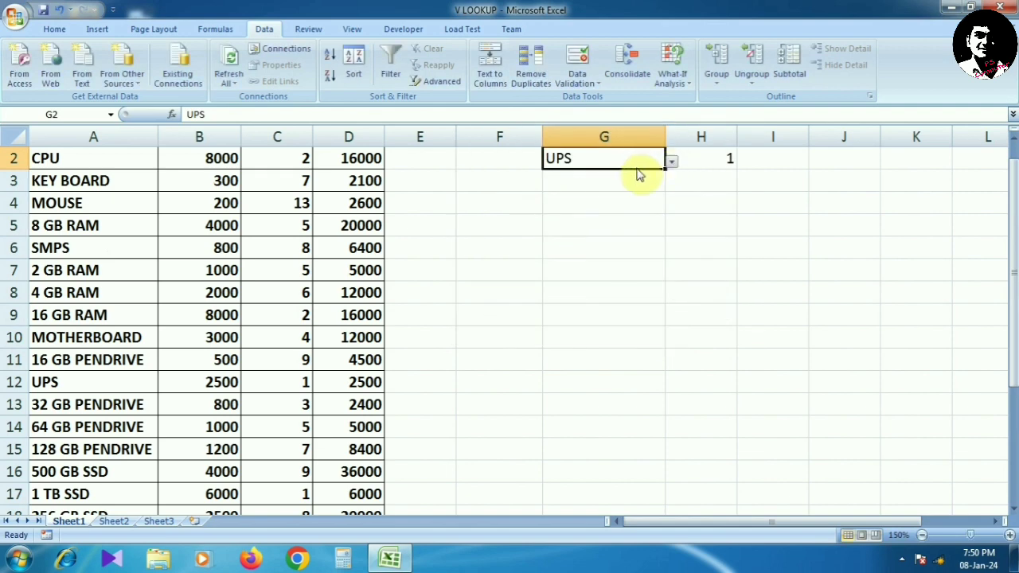
Choose 16 GB RAM from the product list in cell G2 to test the sale quantity lookup
{"action": "left_click", "coordinate": [671, 163]}
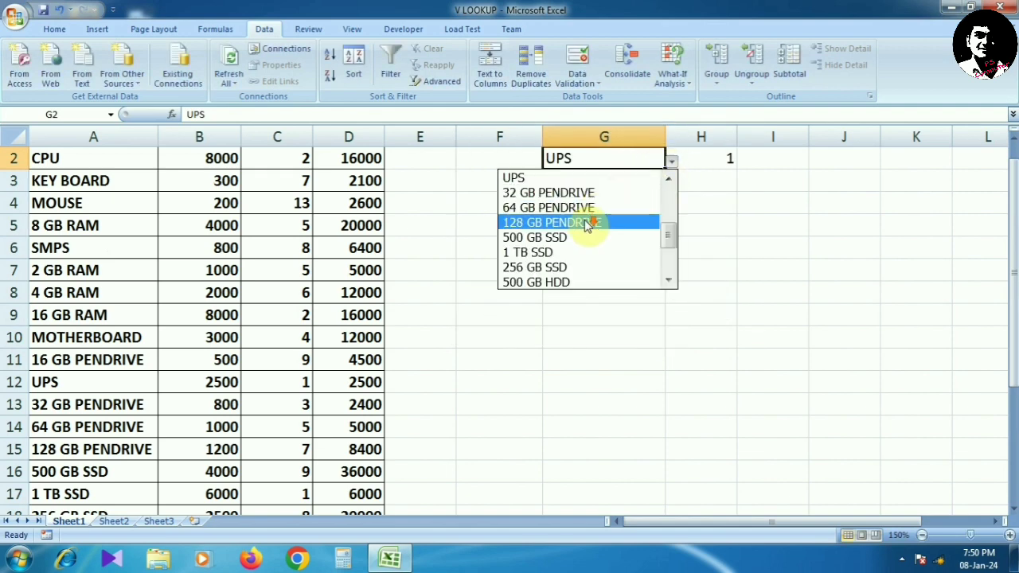
{"action": "left_click_drag", "start_coordinate": [672, 239], "coordinate": [673, 211]}
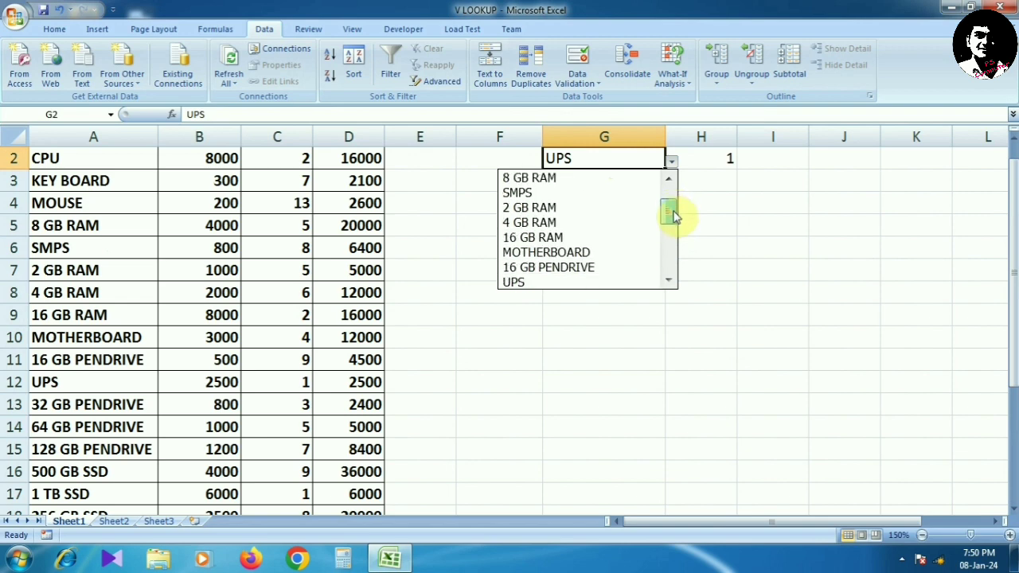
{"action": "left_click", "coordinate": [555, 239]}
{"action": "left_click", "coordinate": [716, 227]}
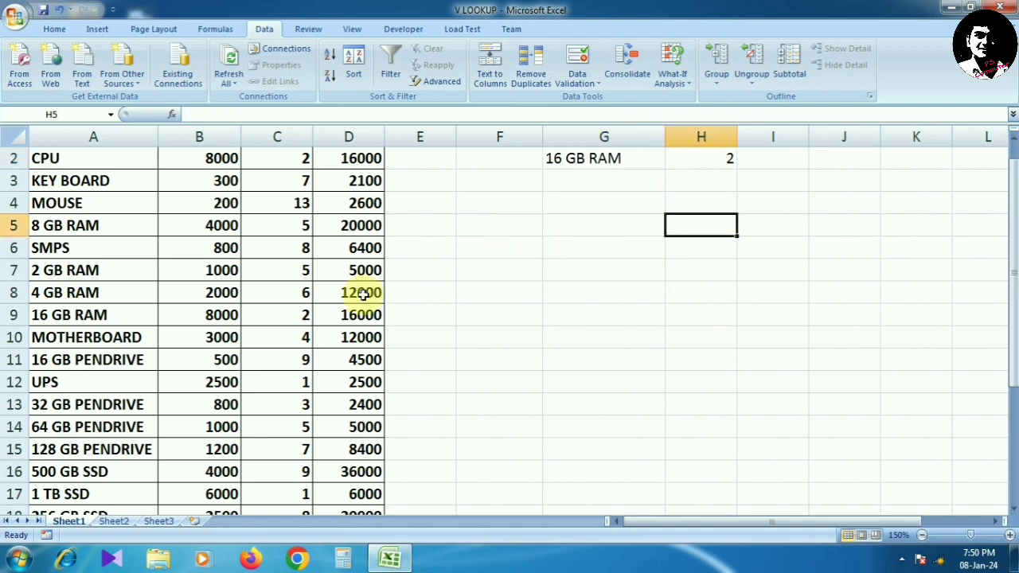
Switch the product in cell G2 to 8 GB RAM using its drop-down list
{"action": "scroll", "coordinate": [326, 273], "scroll_direction": "up", "scroll_amount": 1}
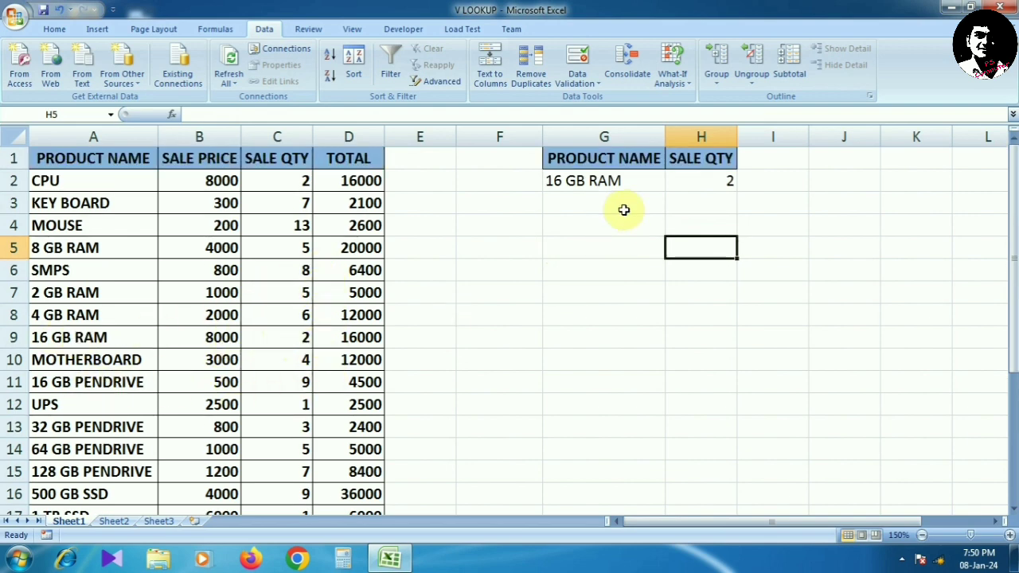
{"action": "left_click", "coordinate": [653, 180]}
{"action": "left_click", "coordinate": [670, 182]}
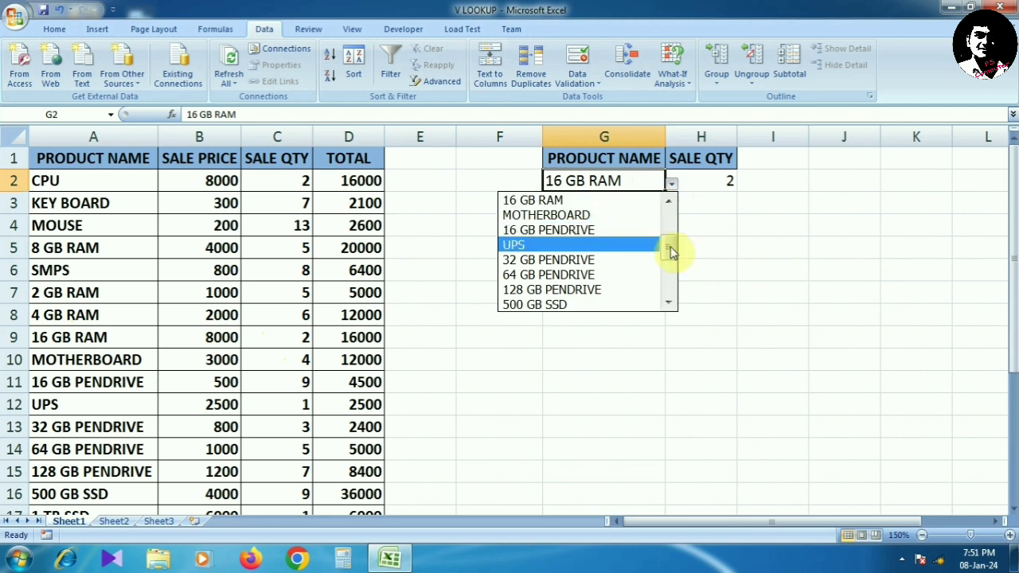
{"action": "left_click_drag", "start_coordinate": [671, 239], "coordinate": [674, 229]}
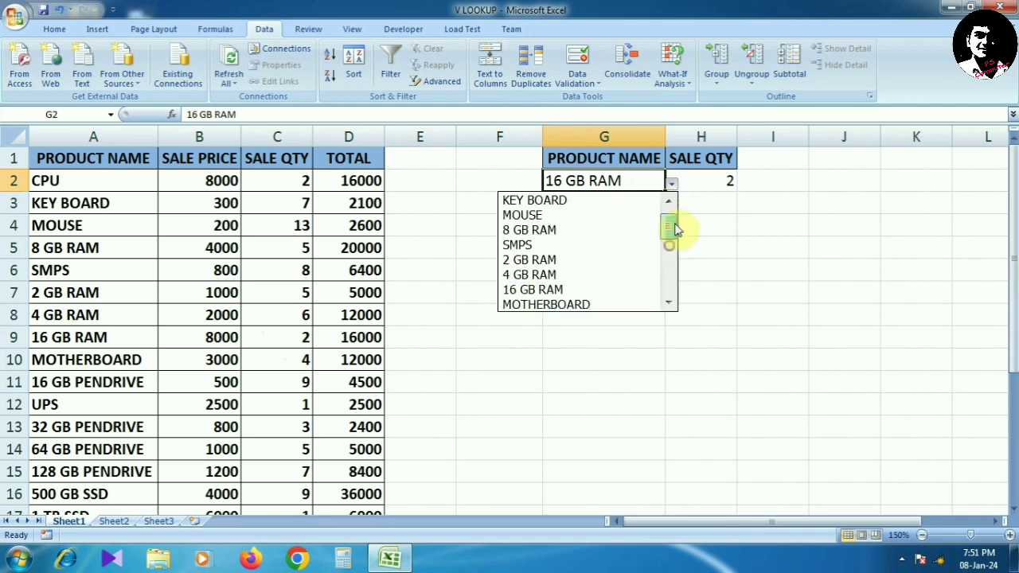
{"action": "left_click", "coordinate": [546, 230]}
{"action": "left_click", "coordinate": [705, 230]}
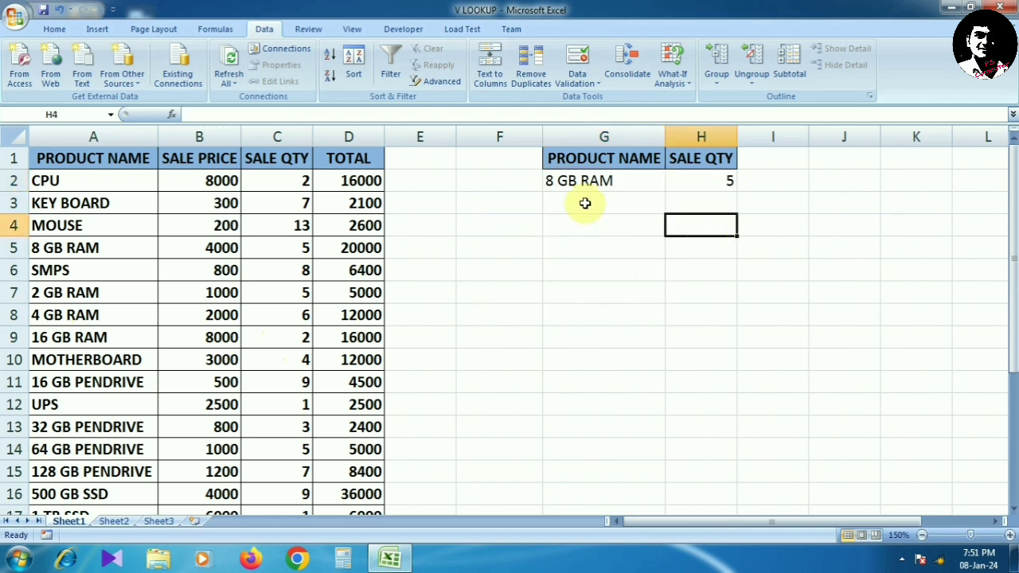
Clear all data validation settings from cell G2 to remove its drop-down list
{"action": "left_click", "coordinate": [607, 183]}
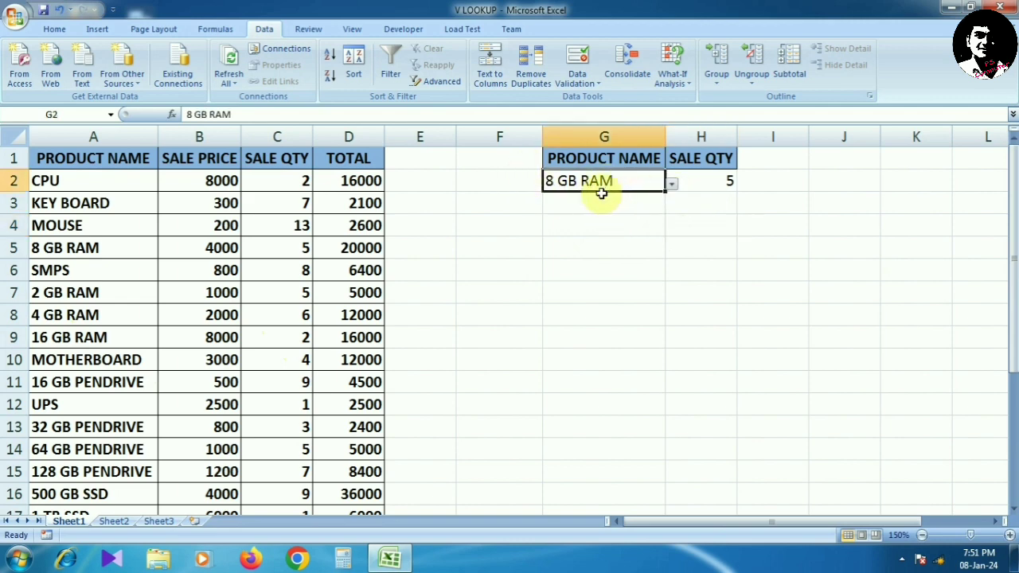
{"action": "left_click", "coordinate": [592, 84]}
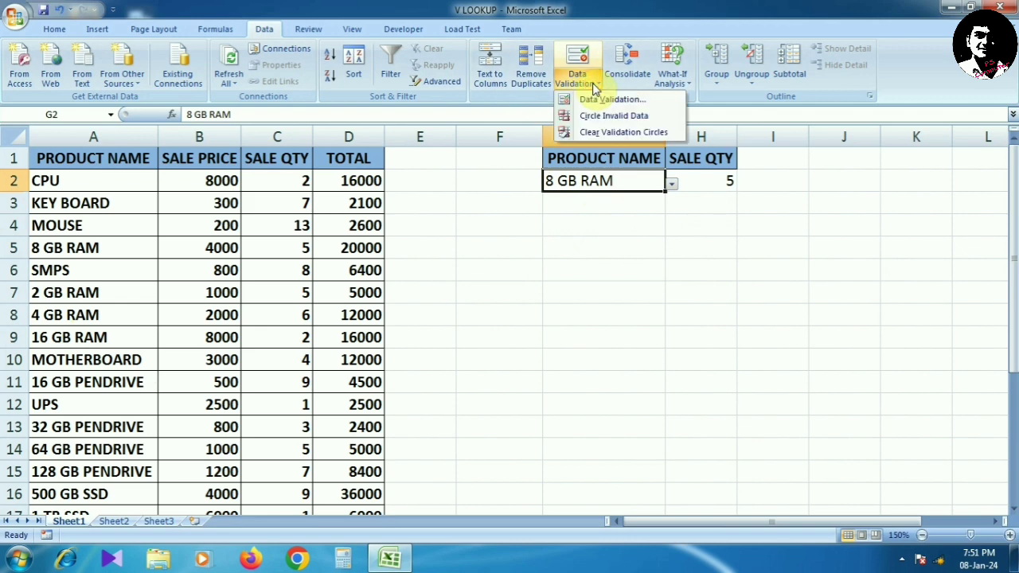
{"action": "left_click", "coordinate": [598, 99]}
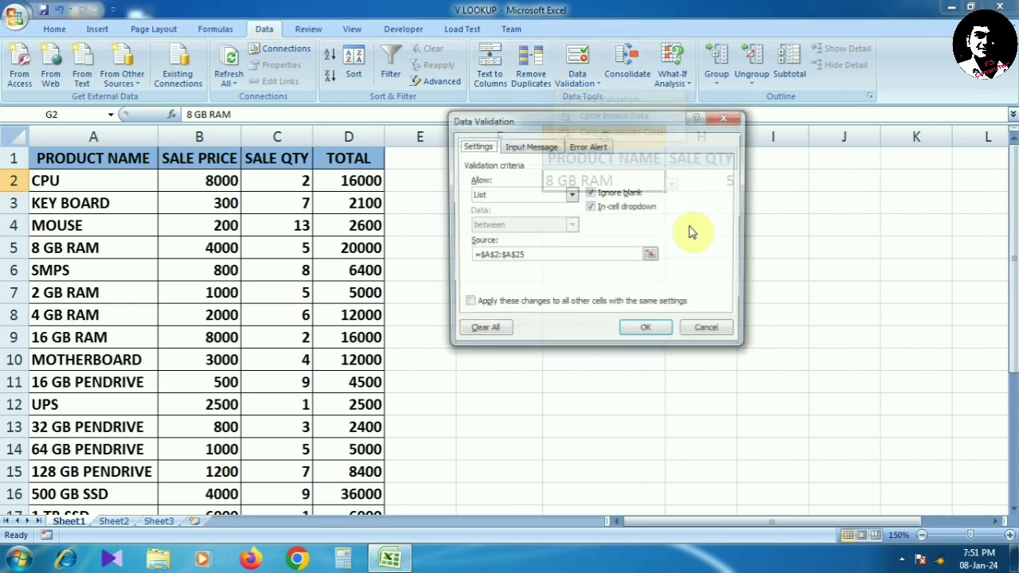
{"action": "left_click_drag", "start_coordinate": [534, 118], "coordinate": [382, 100]}
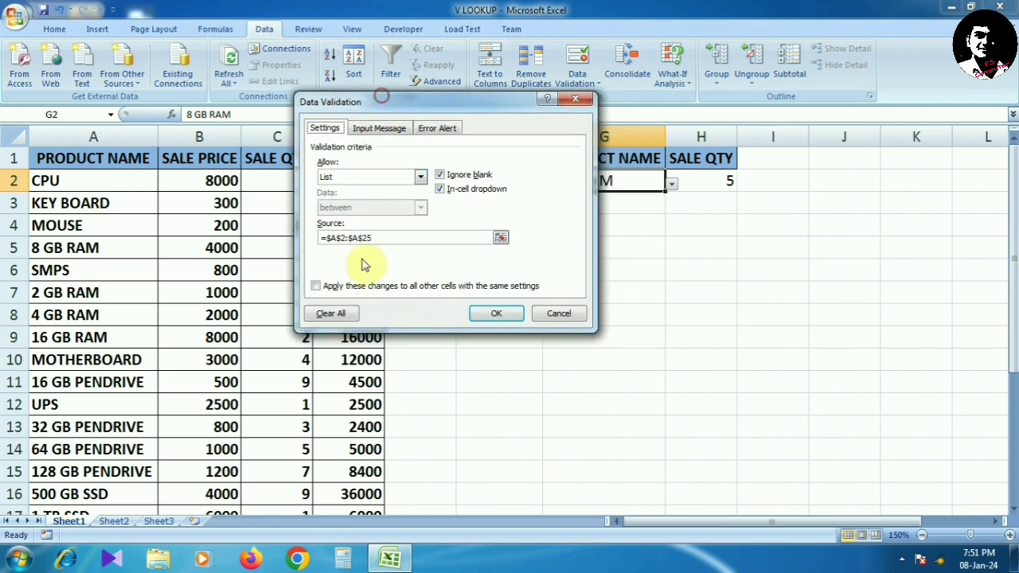
{"action": "left_click", "coordinate": [344, 315]}
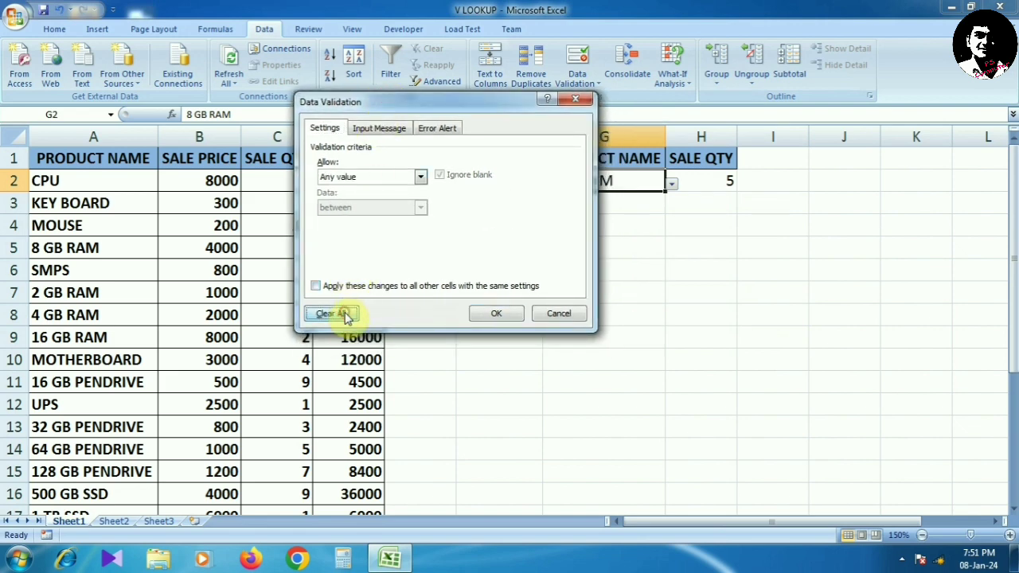
{"action": "left_click", "coordinate": [475, 320]}
{"action": "left_click", "coordinate": [644, 245]}
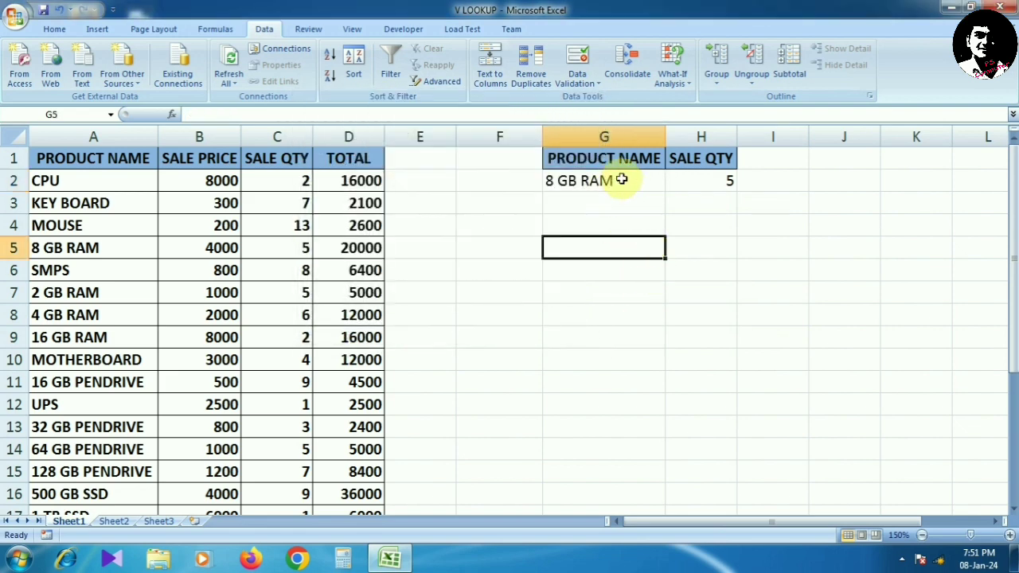